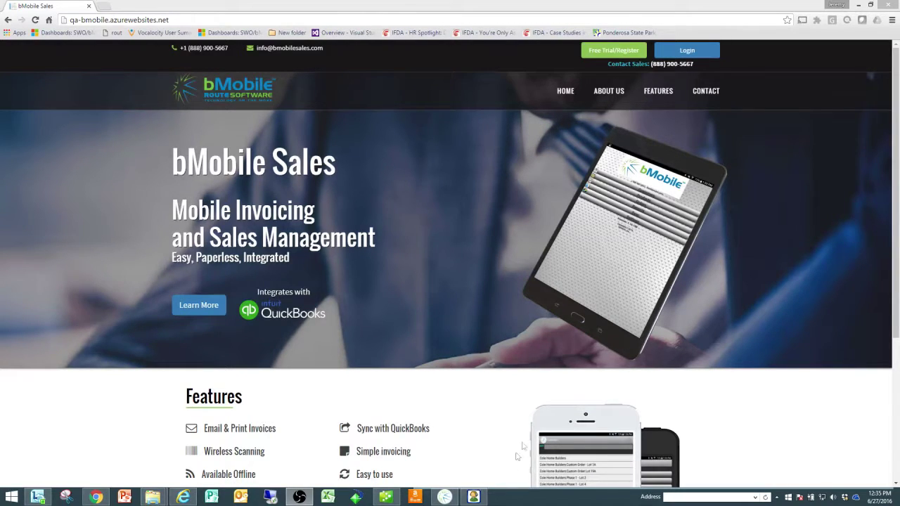
Sign in with the company sales account email and password, then dismiss the free-trial notice.
left_click(685, 54)
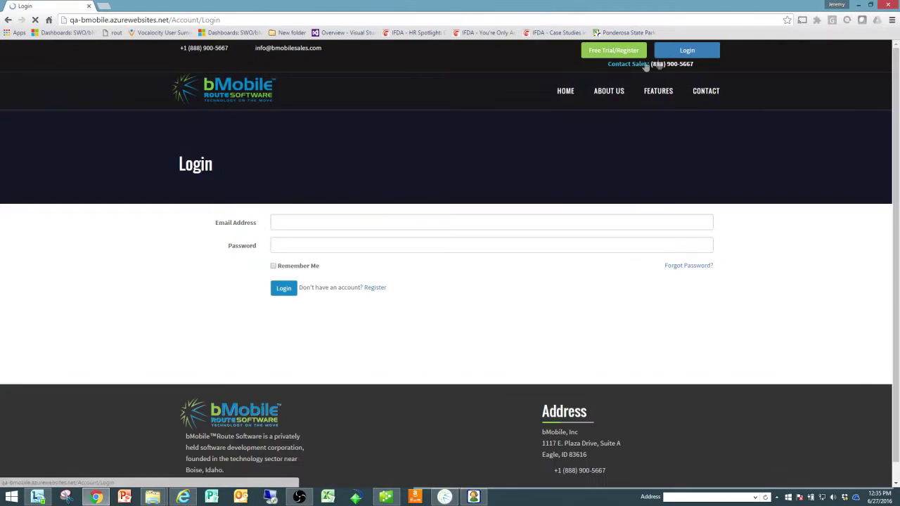
left_click_drag(375, 220, 227, 229)
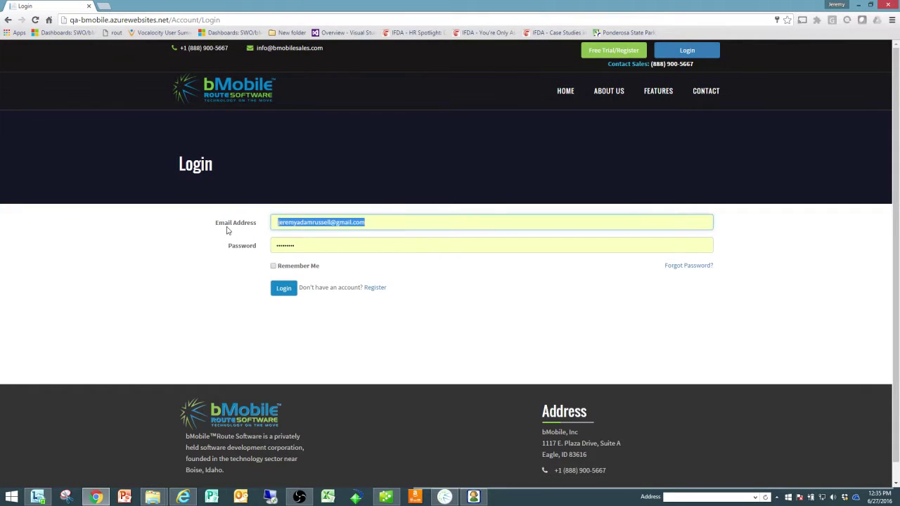
type("bm")
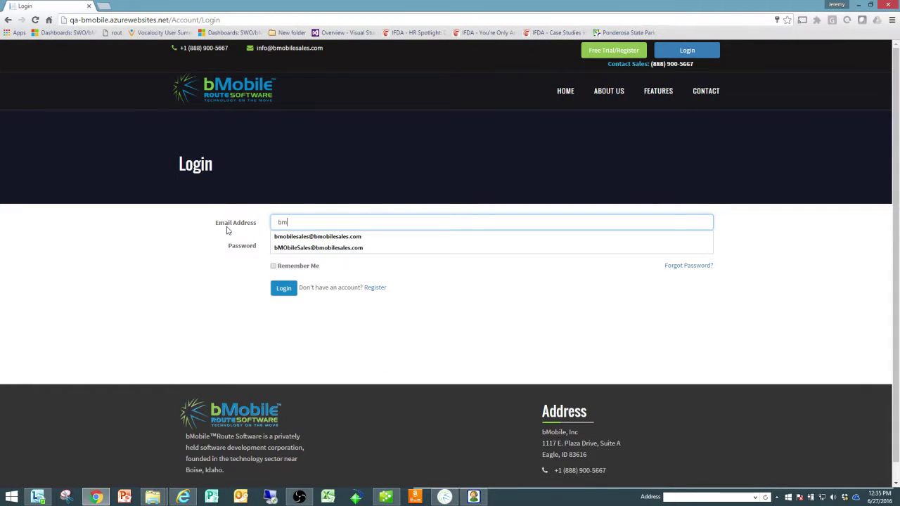
key("Down")
key("Return")
key("Tab")
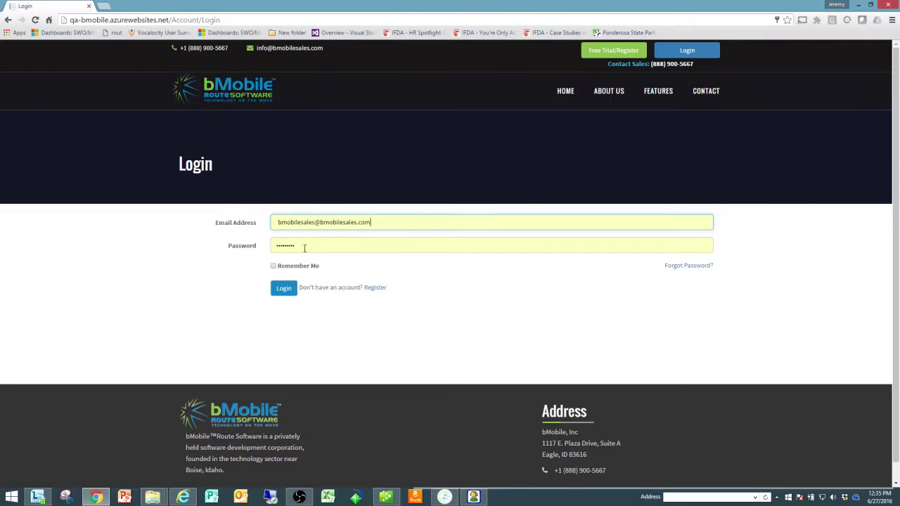
key("BackSpace")
type("abc")
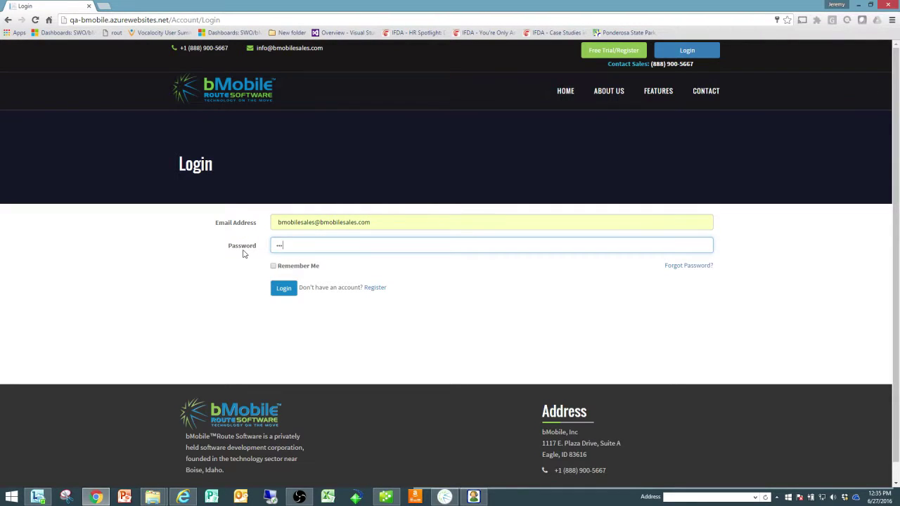
key("Return")
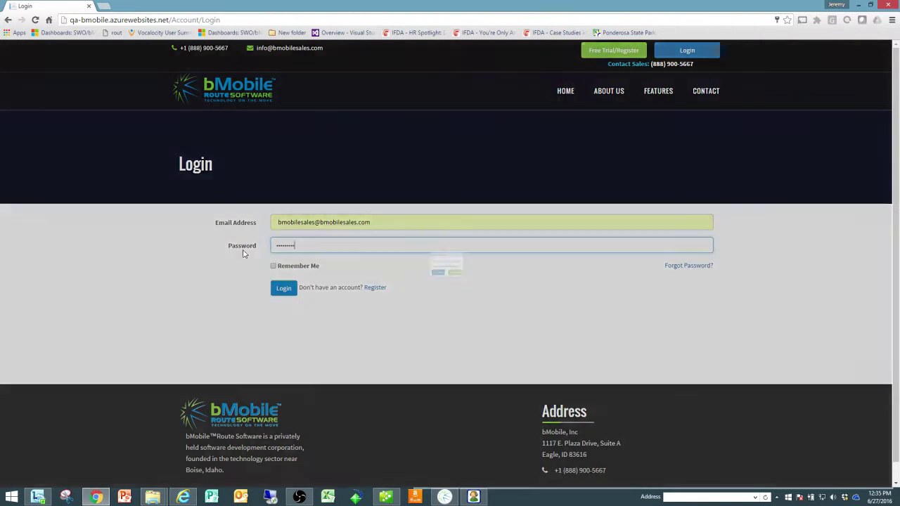
left_click(469, 287)
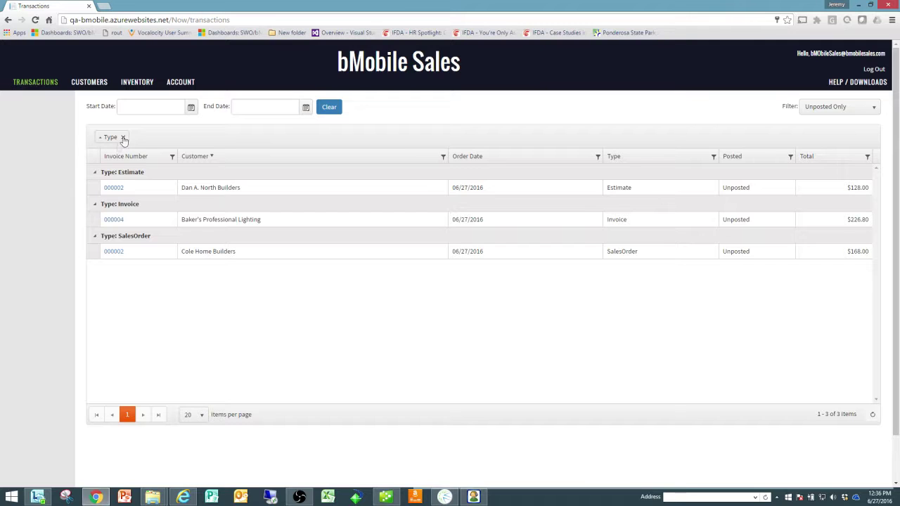
Remove the Type grouping so Estimates and Invoices appear in one flat list.
left_click(94, 174)
left_click(95, 174)
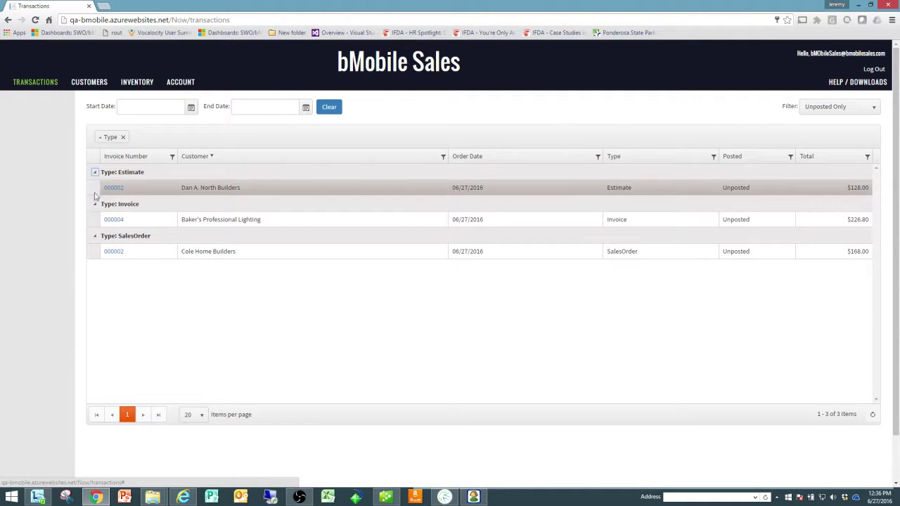
left_click(95, 205)
left_click(95, 204)
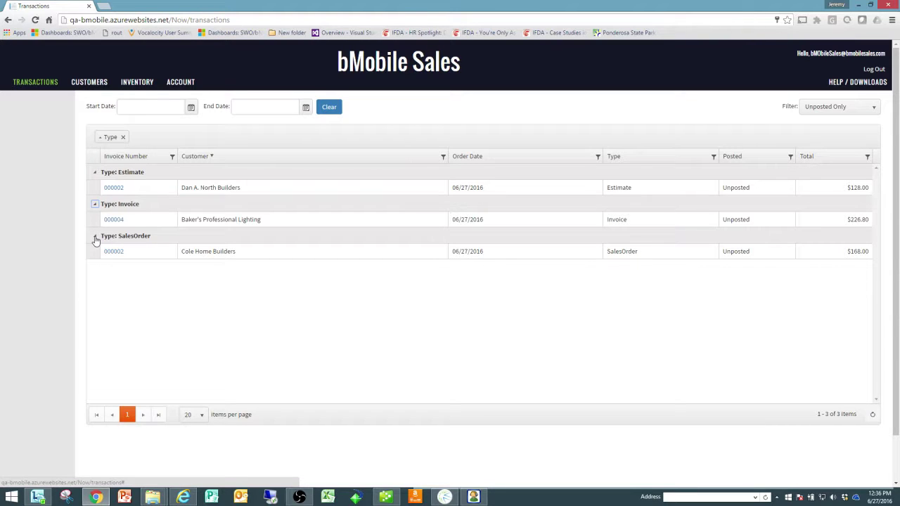
left_click(122, 137)
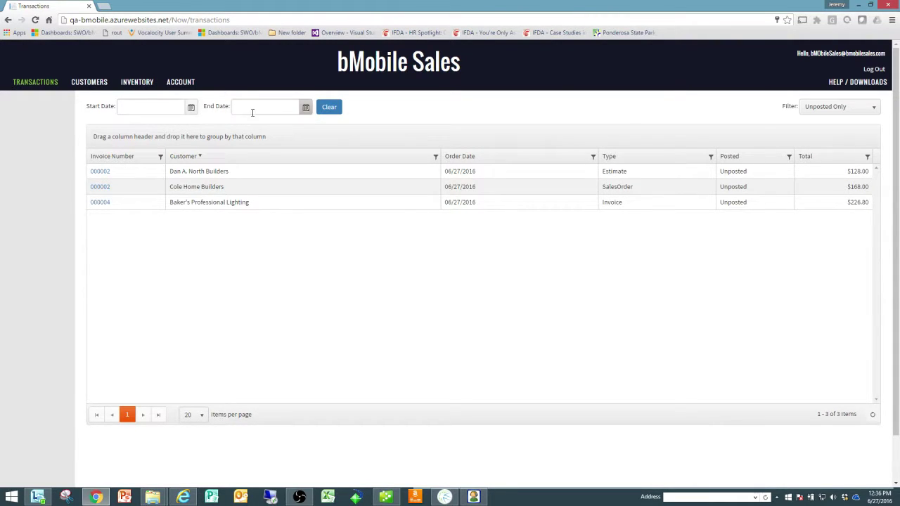
Keep the filter on Unposted Only and open Cole Home Builders' sales order 000002.
left_click(872, 110)
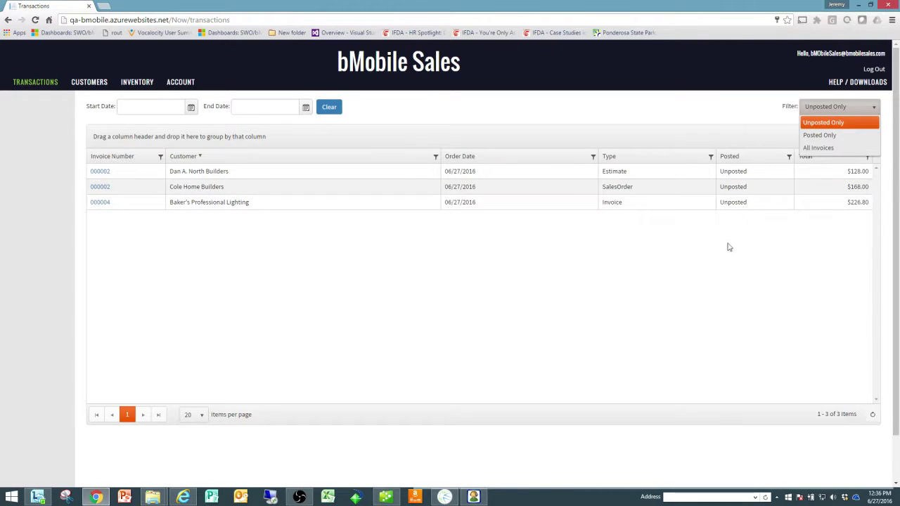
left_click(705, 265)
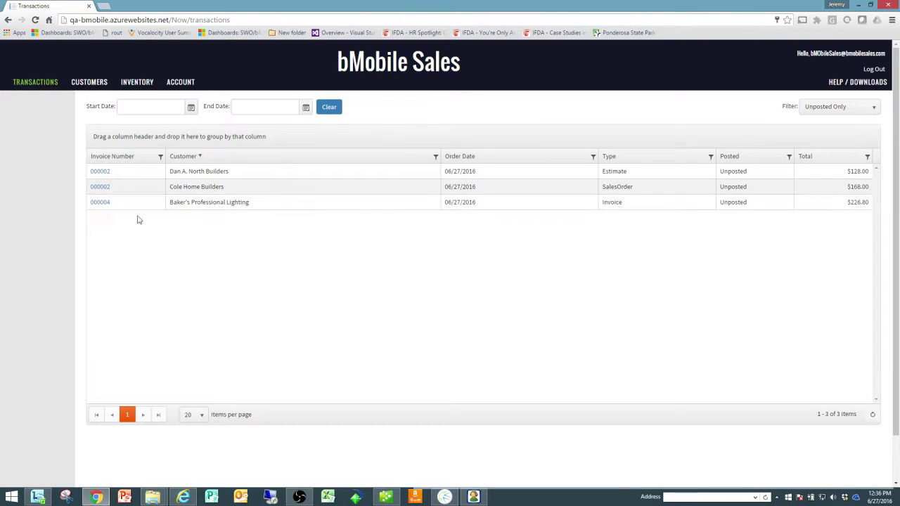
left_click(100, 187)
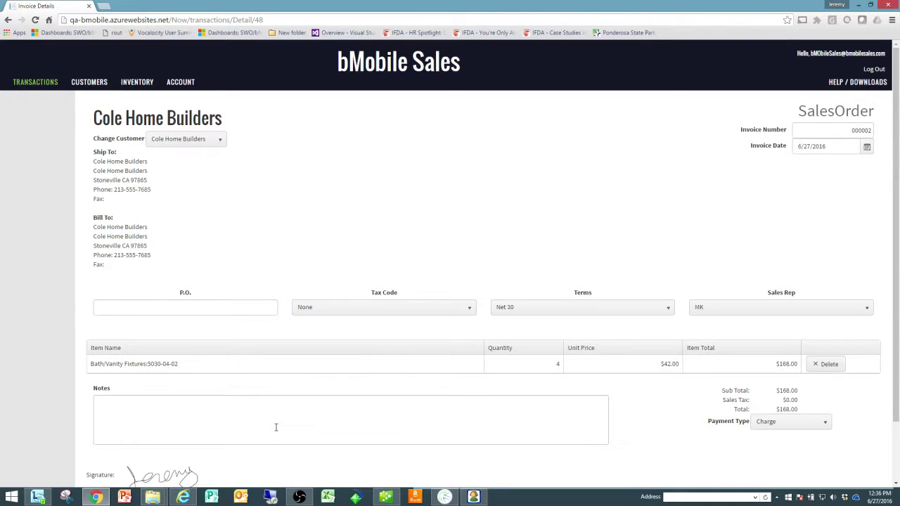
Enter P.O. 6546 and change the line item to Bath/Vanity Fixtures:6520-01-03.
left_click(184, 306)
type("6546")
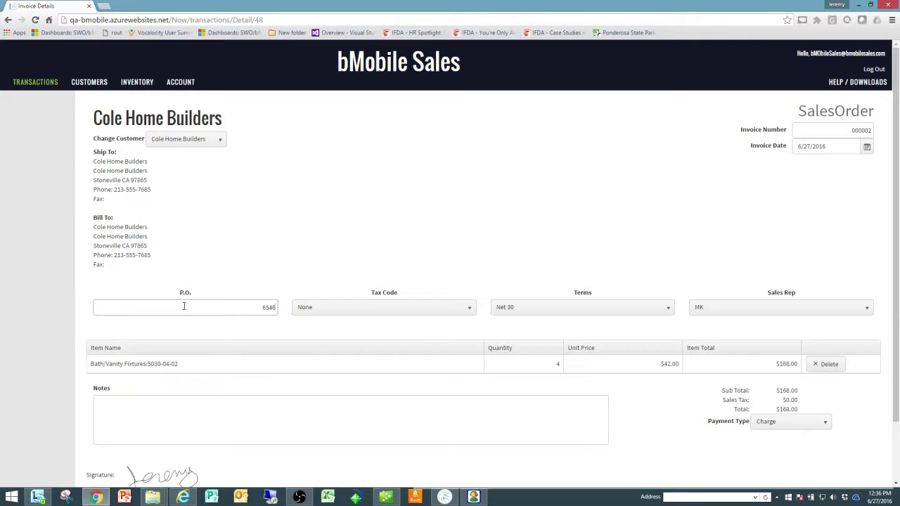
left_click(254, 364)
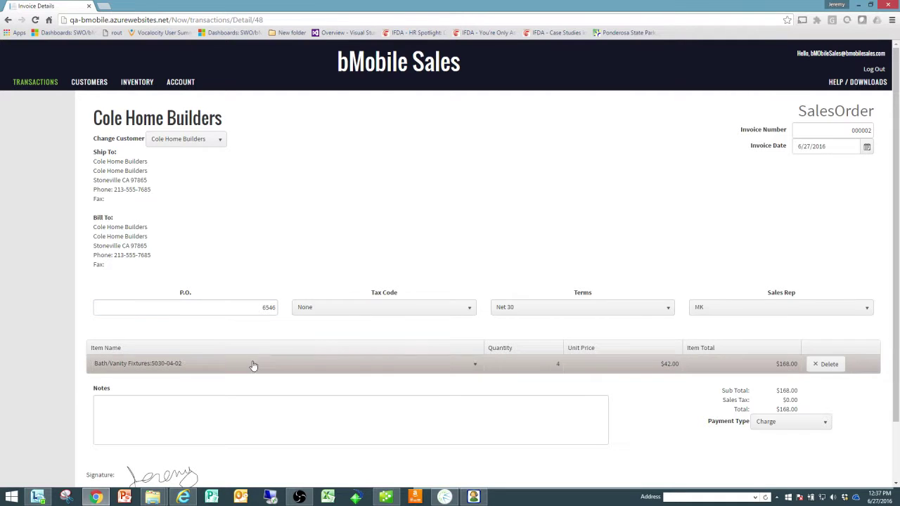
left_click(475, 364)
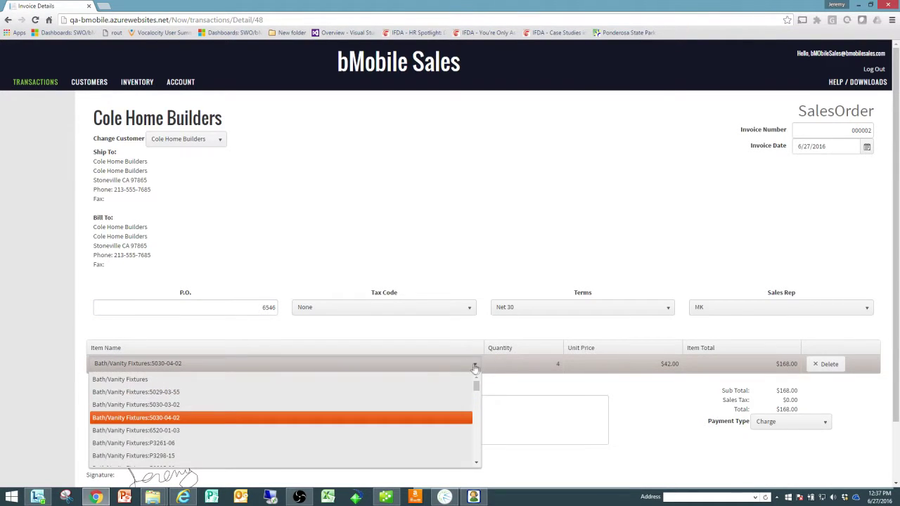
left_click(175, 431)
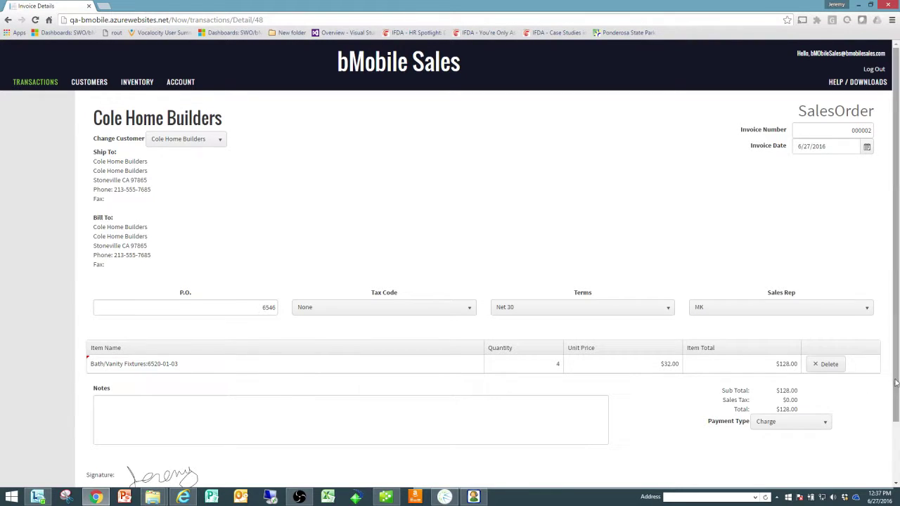
left_click_drag(895, 381, 895, 442)
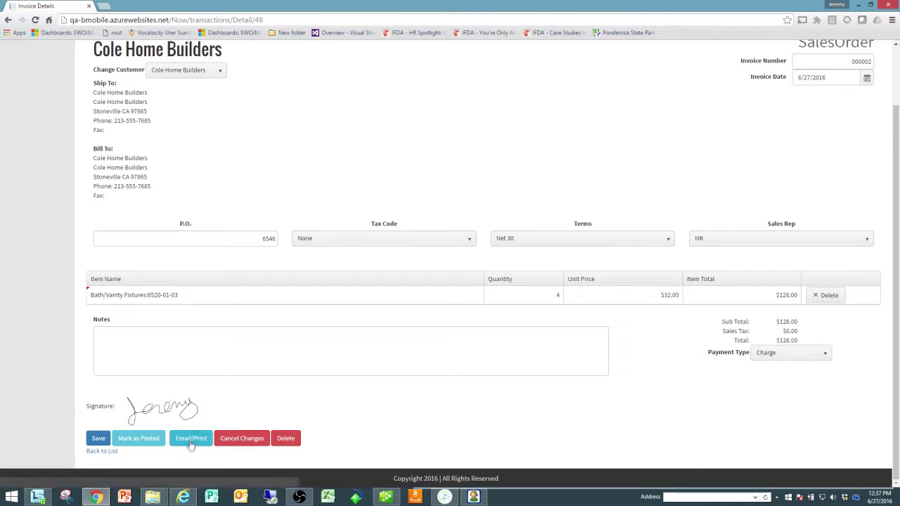
Preview the printable copy of sales order 000002, return to it, and save it.
left_click(190, 440)
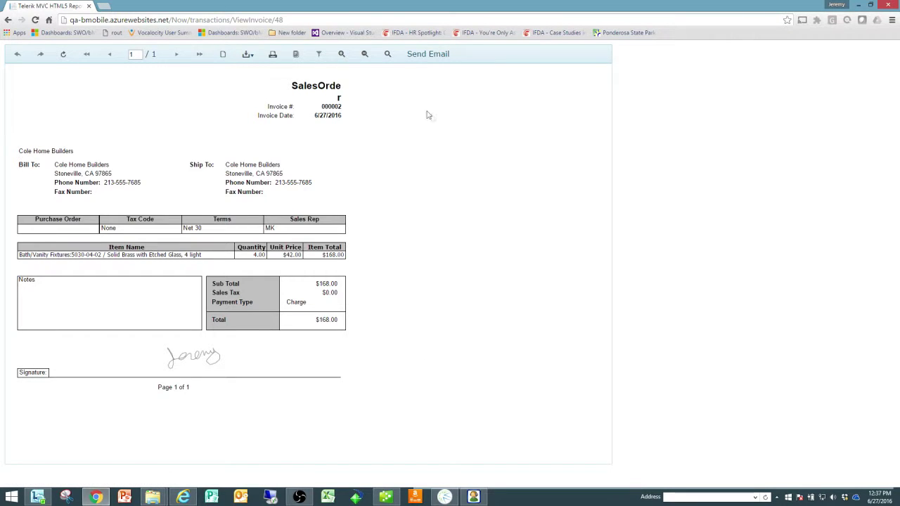
left_click(8, 20)
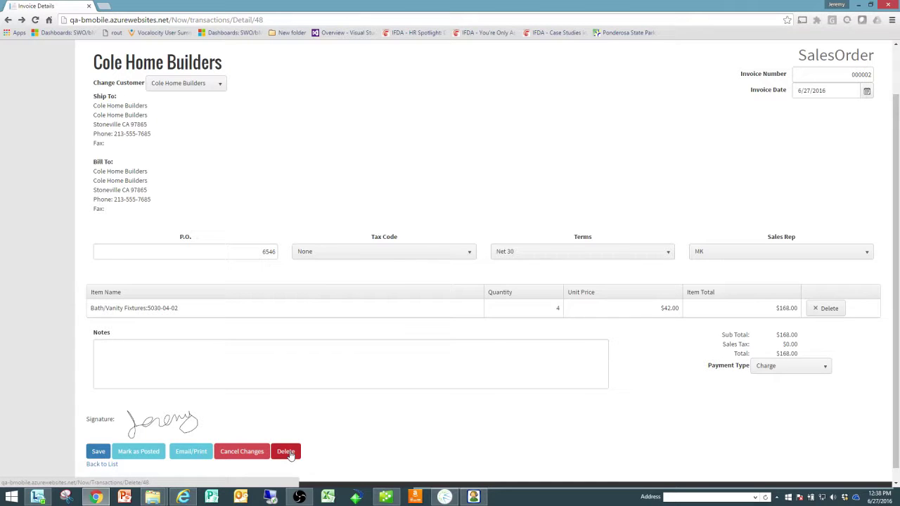
left_click(98, 453)
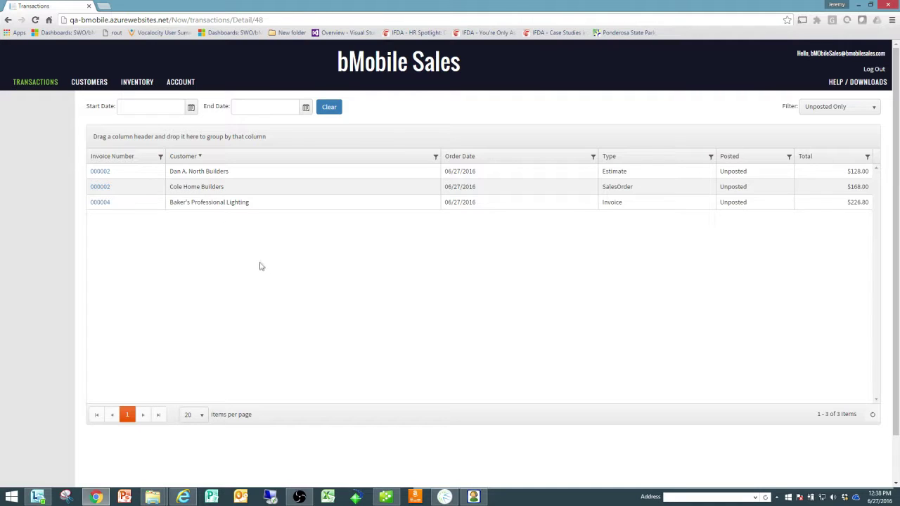
Group the Customers list by Shipping State, collapsing and re-expanding the state groups.
left_click(89, 83)
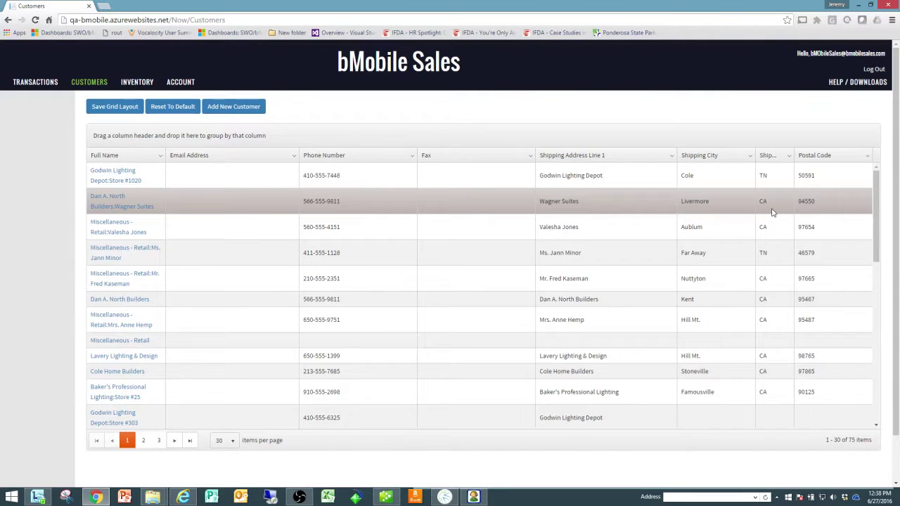
left_click_drag(771, 157, 482, 136)
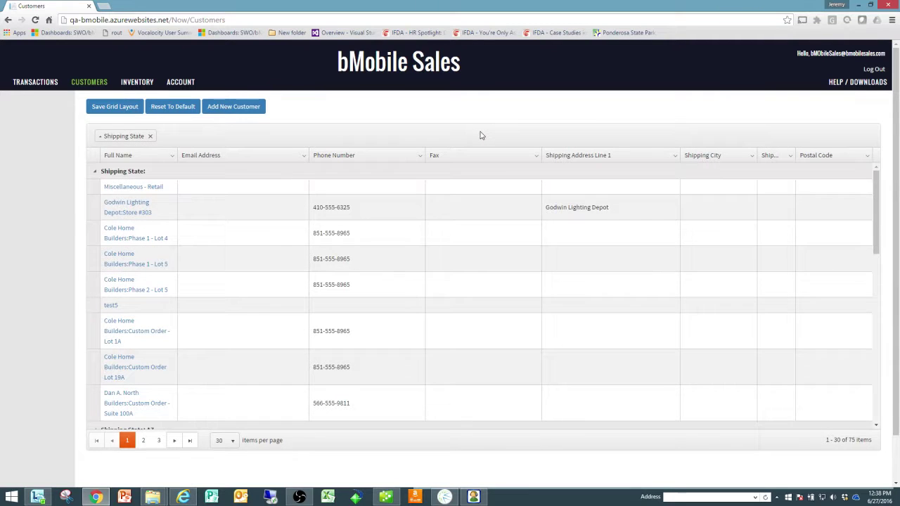
left_click(95, 172)
left_click(95, 188)
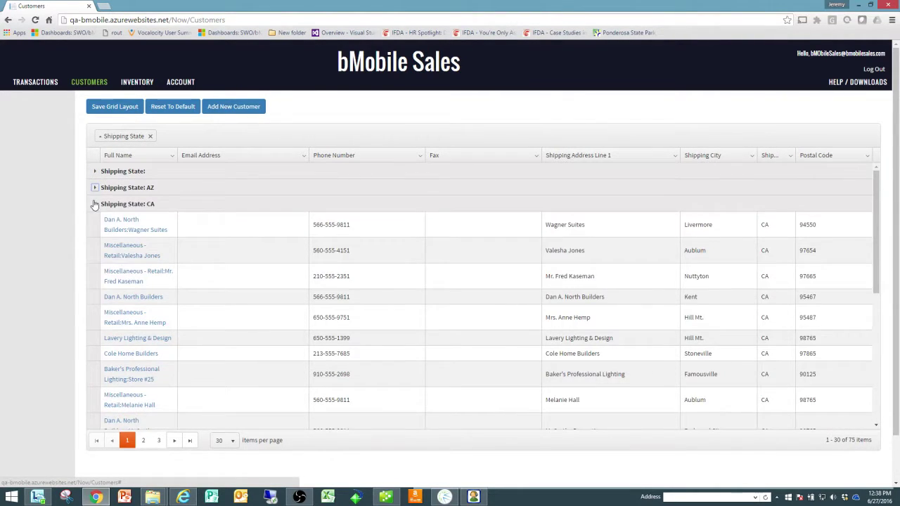
left_click(95, 203)
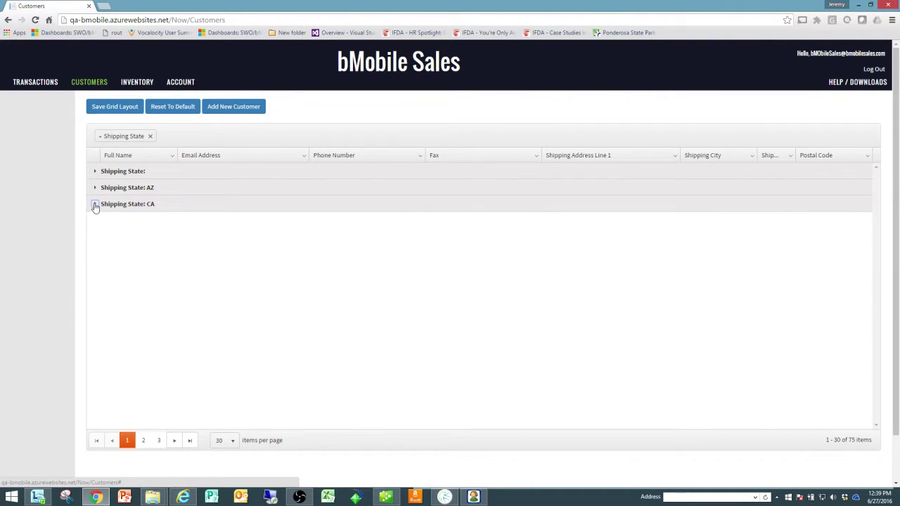
left_click(95, 205)
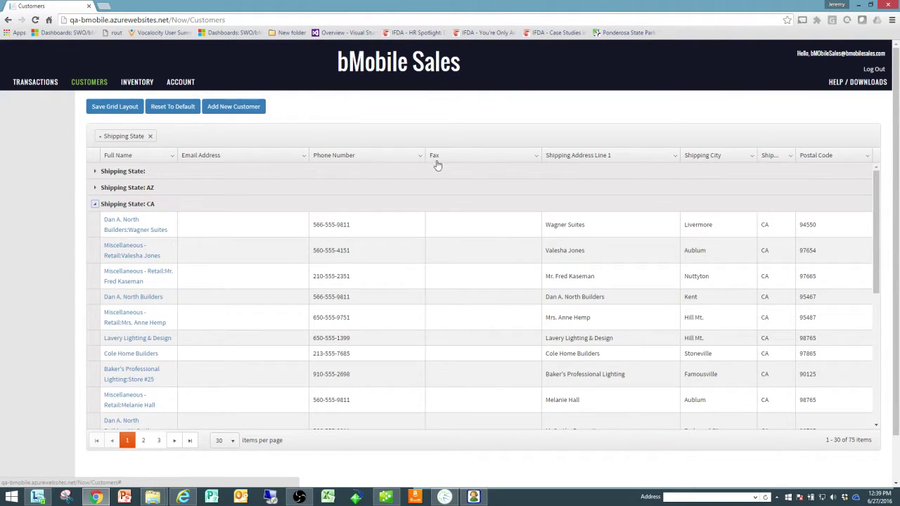
Sort customers by Postal Code and collapse the blank and AZ groups to show CA.
left_click(821, 157)
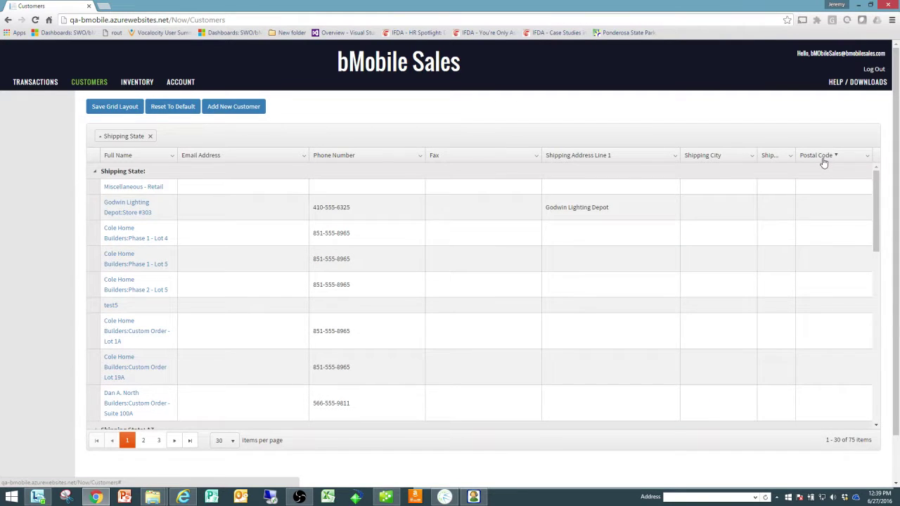
left_click(93, 172)
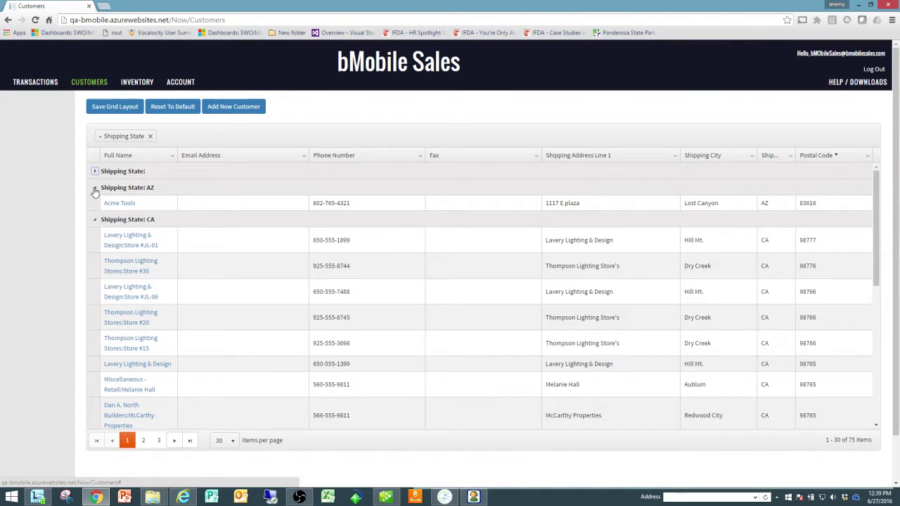
left_click(94, 188)
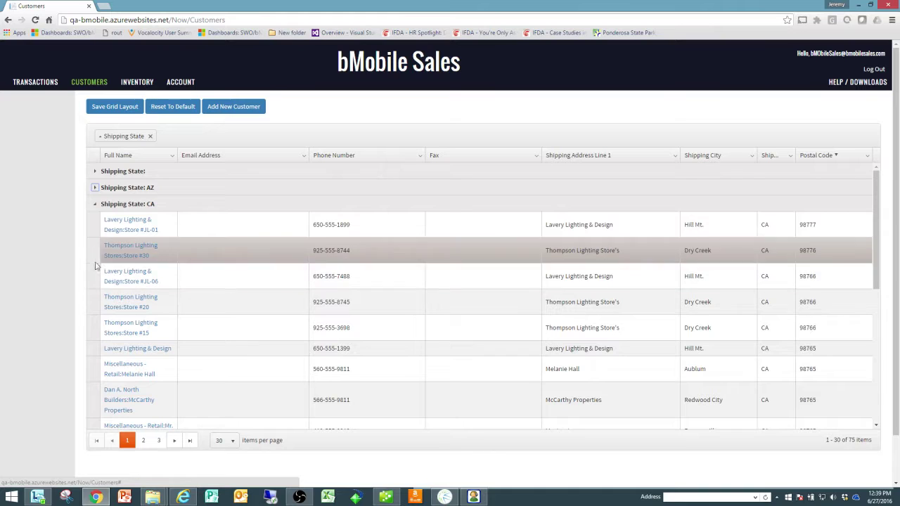
Review the Lavery Lighting & Design:Store #JL-01 customer record, then go to Inventory.
left_click(131, 223)
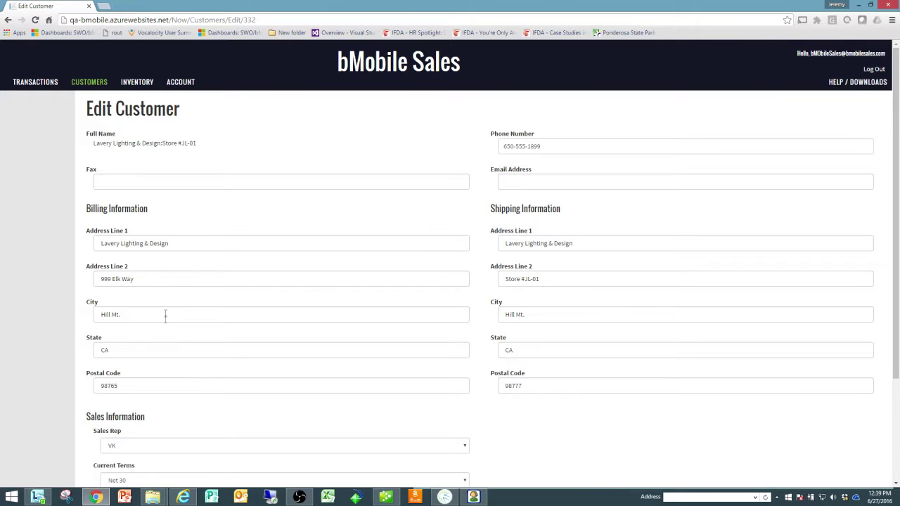
scroll(166, 346, "down", 3)
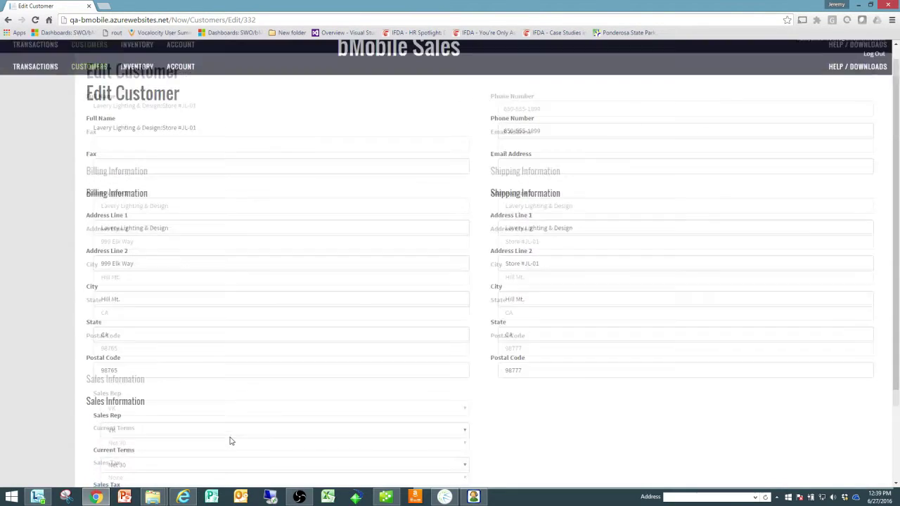
scroll(230, 438, "up", 3)
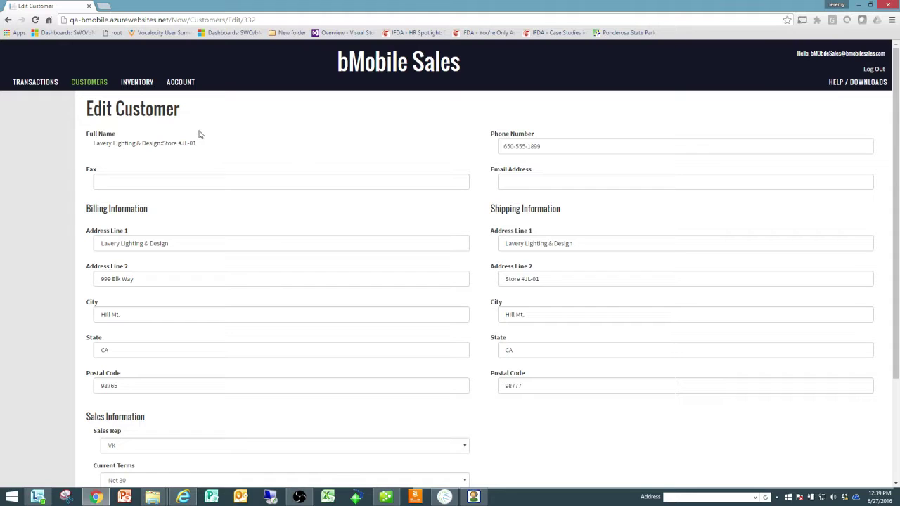
left_click(138, 84)
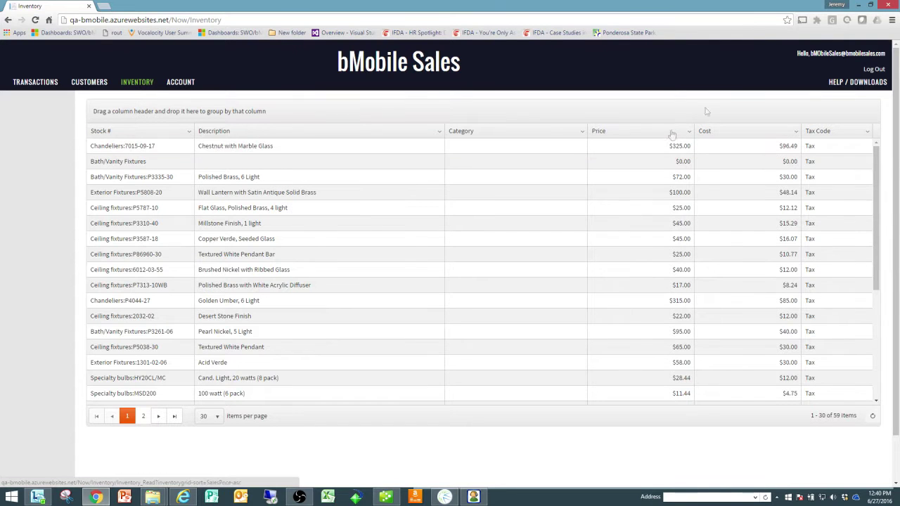
Minimize Chrome to reveal the Synchronize utility and QuickBooks.
left_click(862, 4)
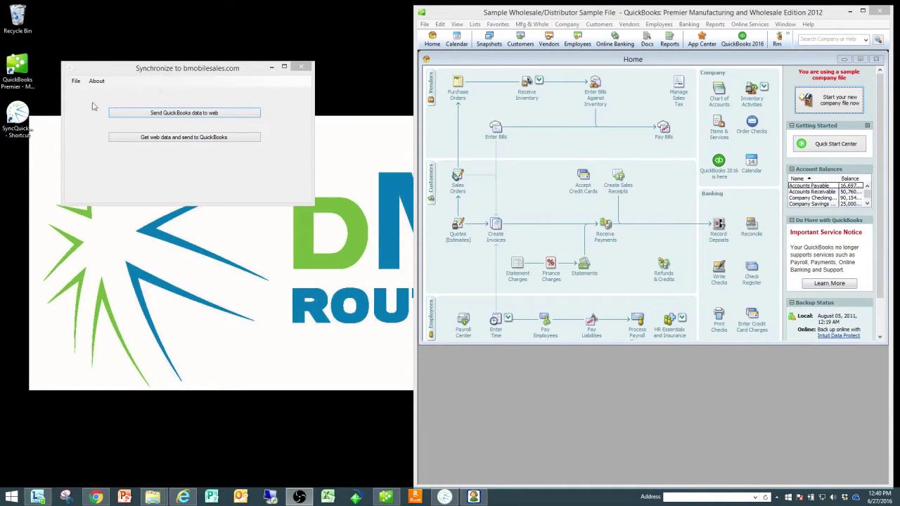
Retrieve the three pending web transactions and post them into QuickBooks.
left_click(182, 139)
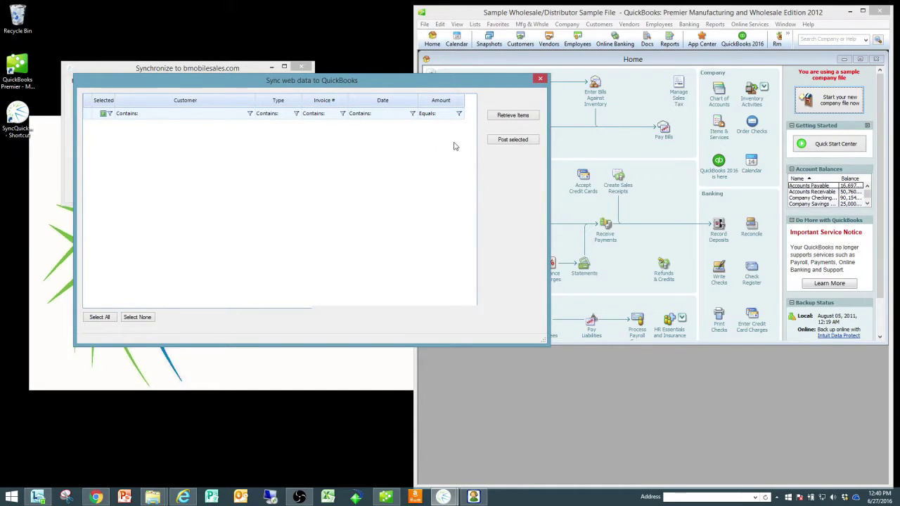
left_click(512, 116)
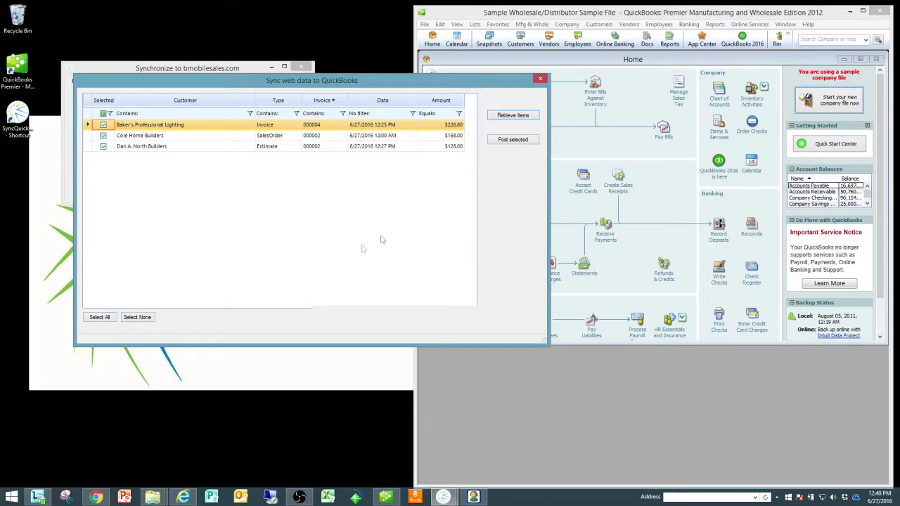
left_click(513, 140)
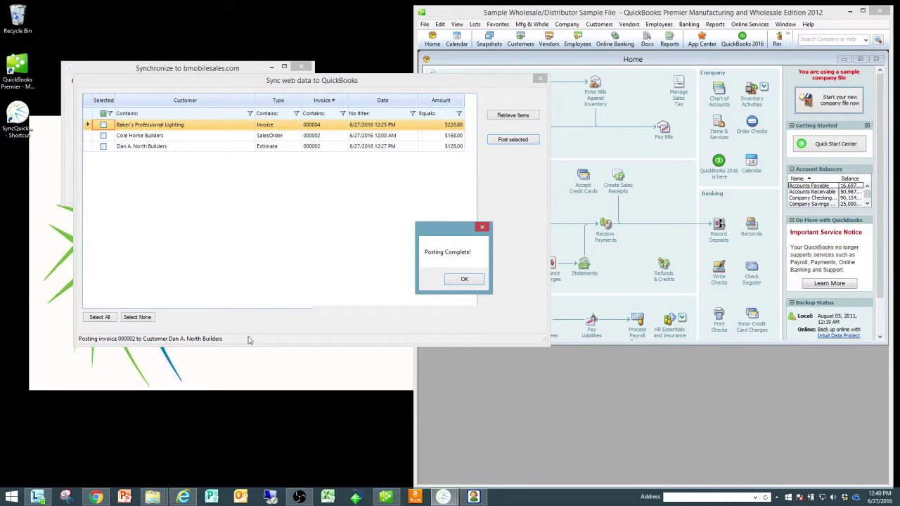
left_click(465, 280)
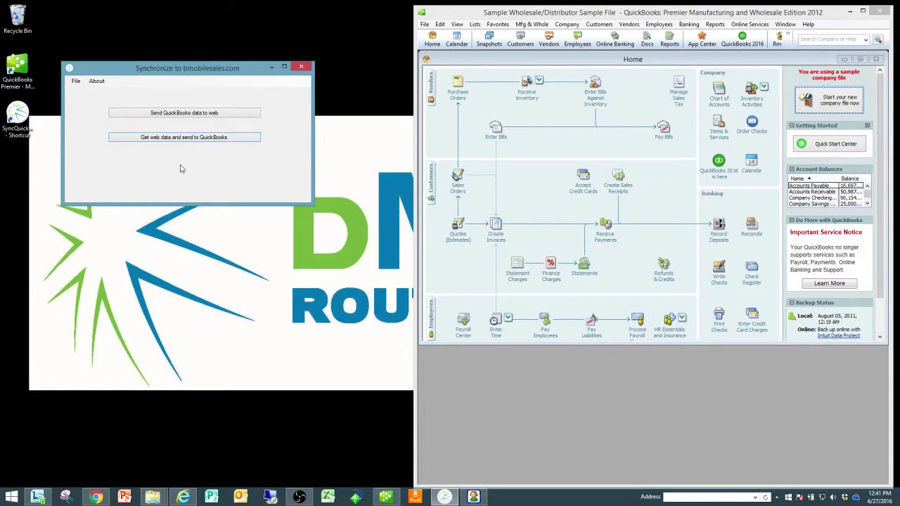
Send company information, customers and inventory from QuickBooks to the web, then close the dialog.
left_click(184, 112)
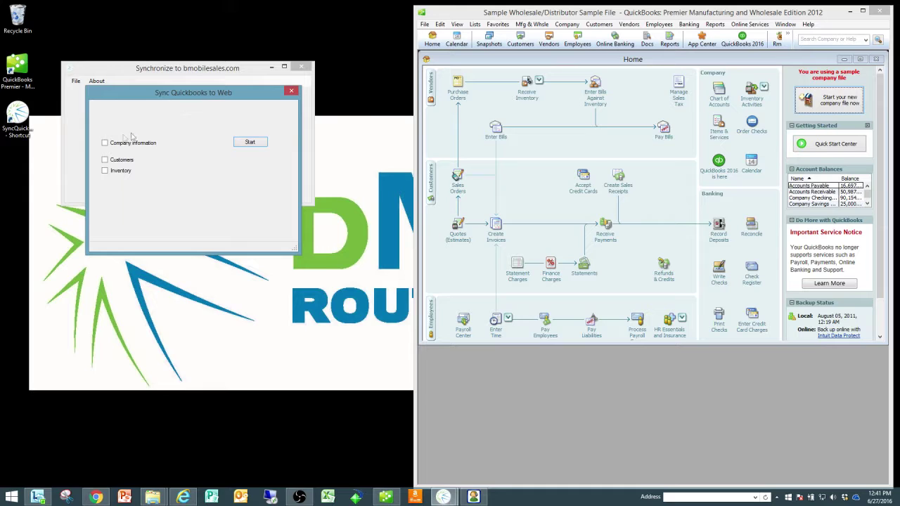
left_click(106, 144)
left_click(106, 161)
left_click(106, 171)
left_click(251, 144)
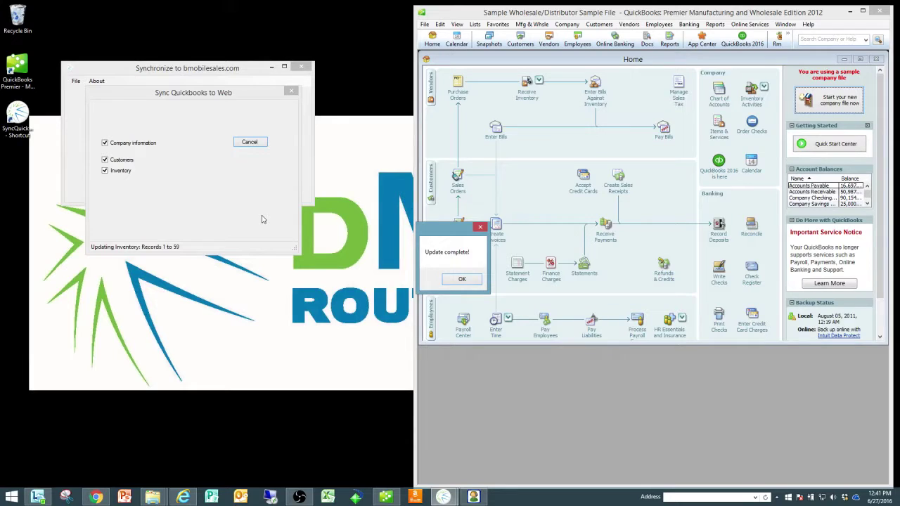
left_click(462, 280)
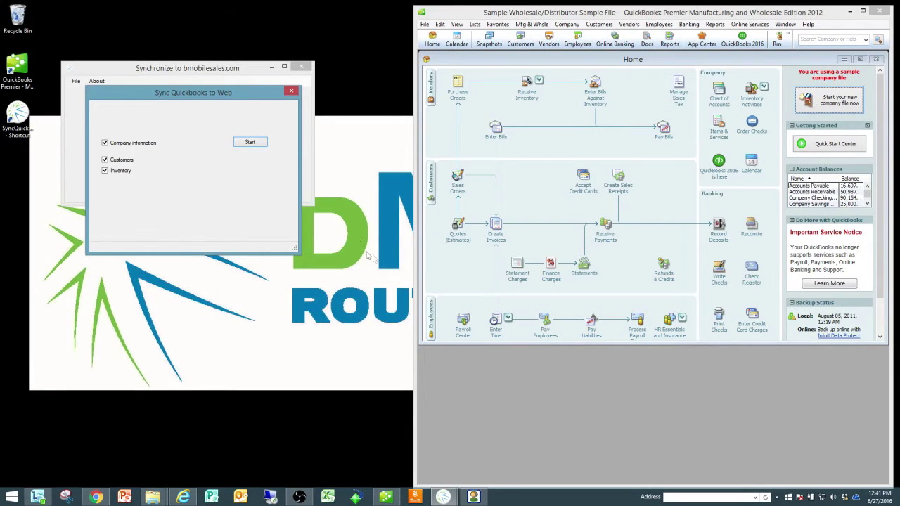
left_click(292, 92)
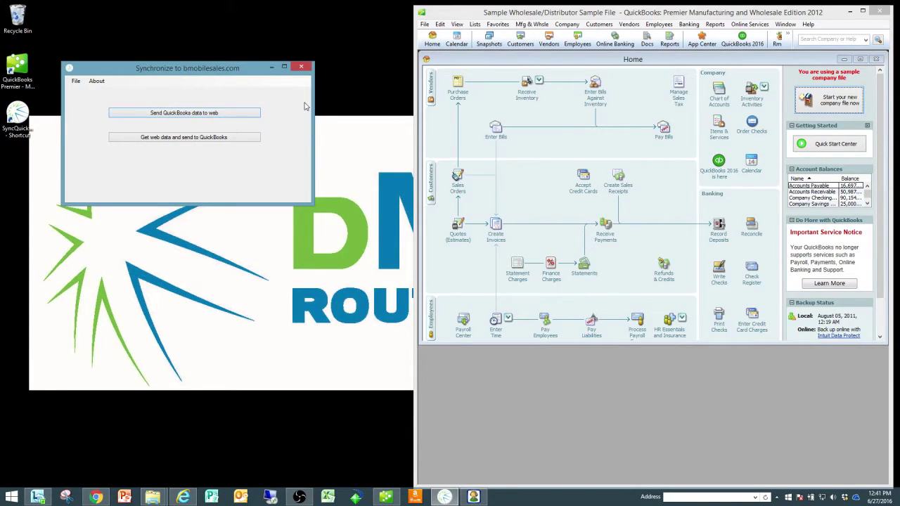